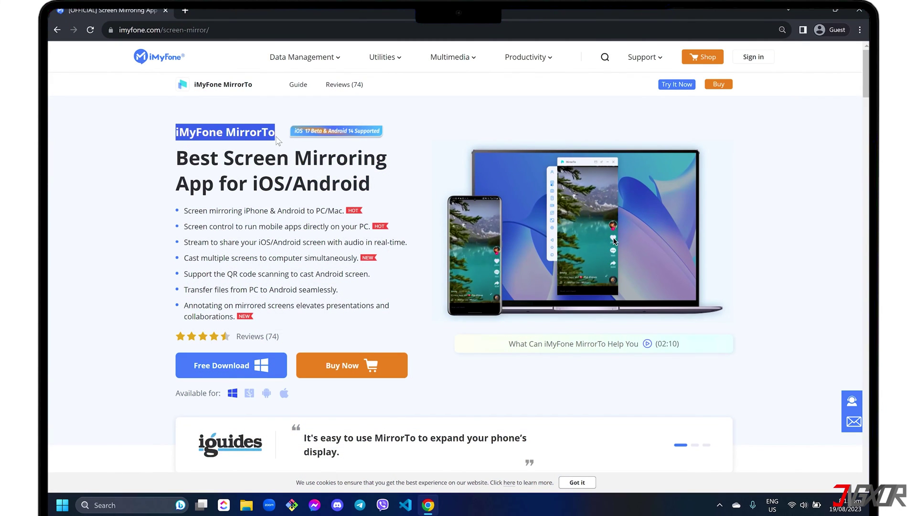
# Request the free Windows download of mirrorto_setup from the iMyFone MirrorTo page.
pyautogui.click(254, 144)
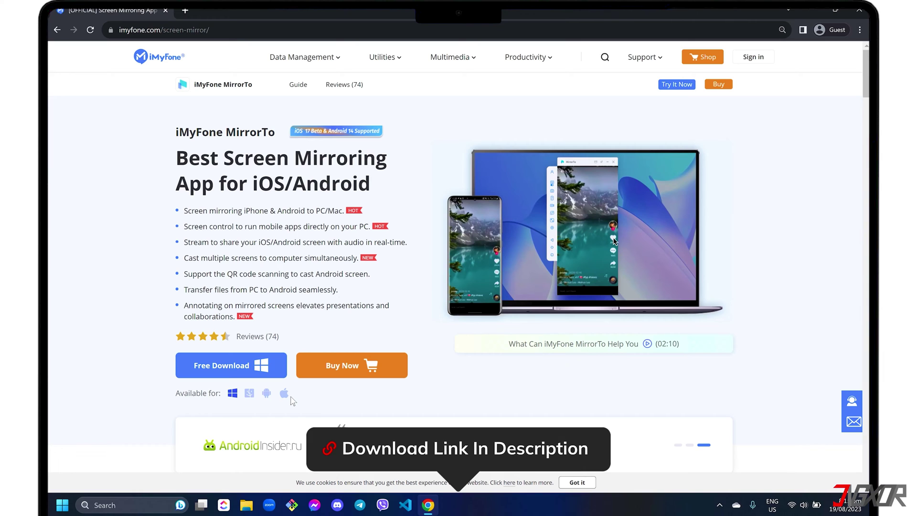
pyautogui.click(233, 366)
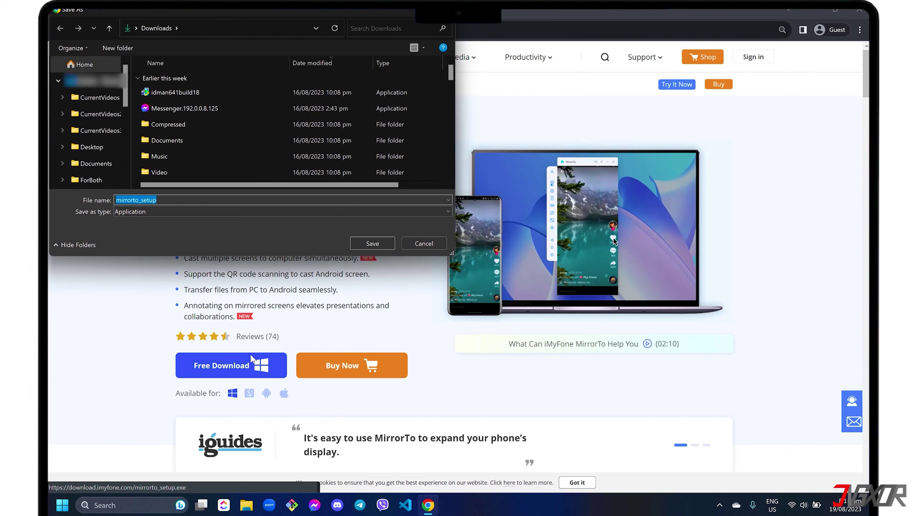
# Save mirrorto_setup to Downloads, install MirrorTo, and launch it with Start Now.
pyautogui.click(373, 244)
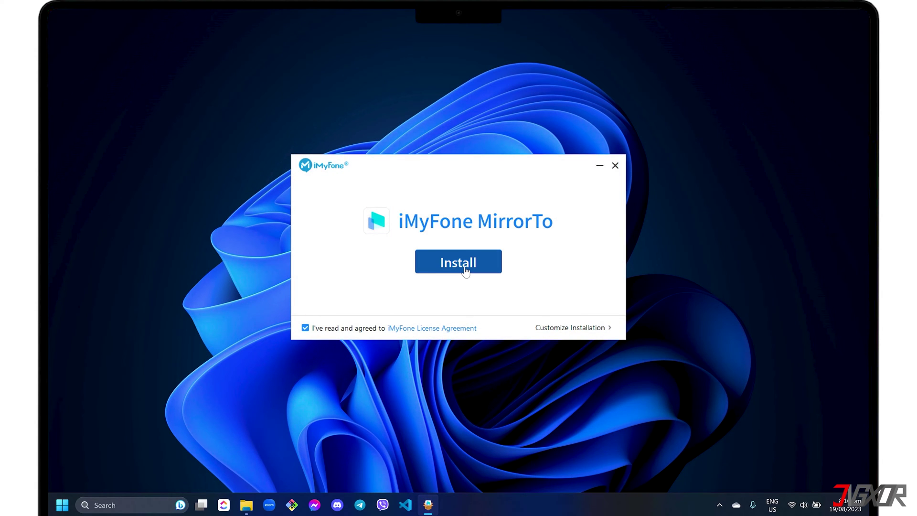
pyautogui.click(466, 271)
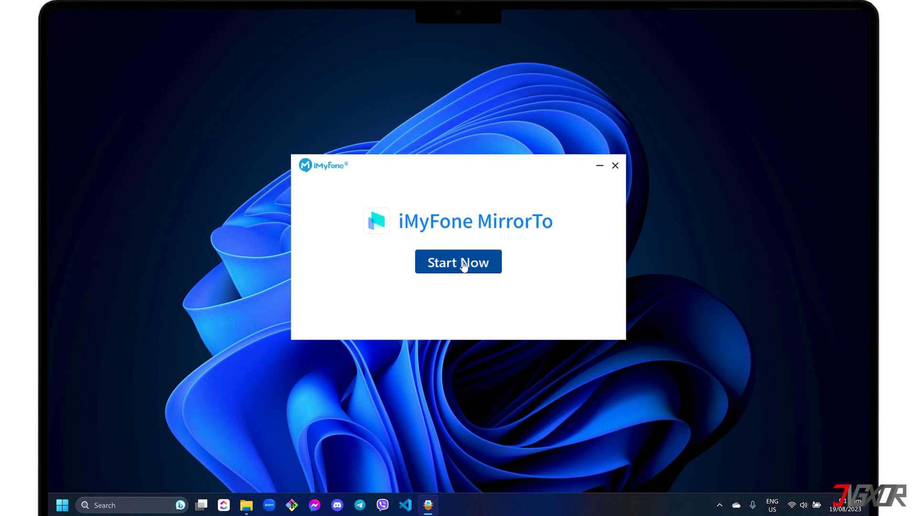
pyautogui.click(464, 261)
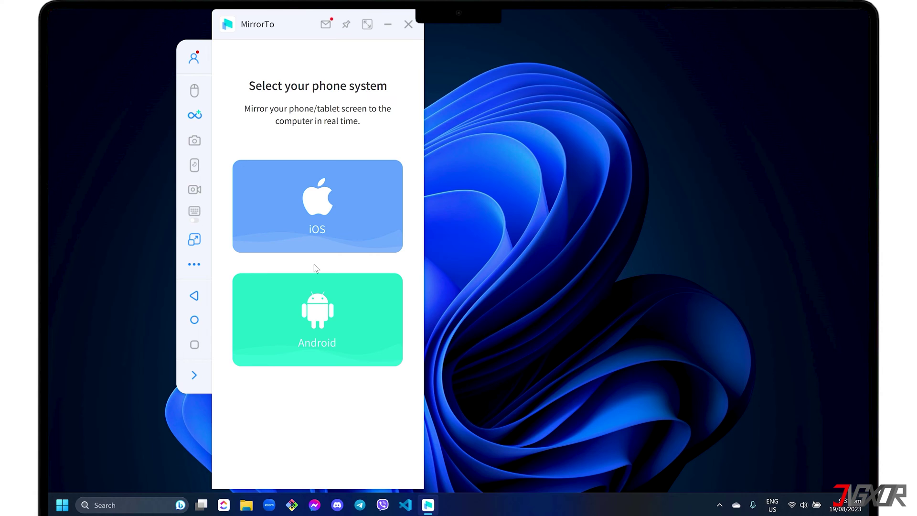
pyautogui.click(204, 267)
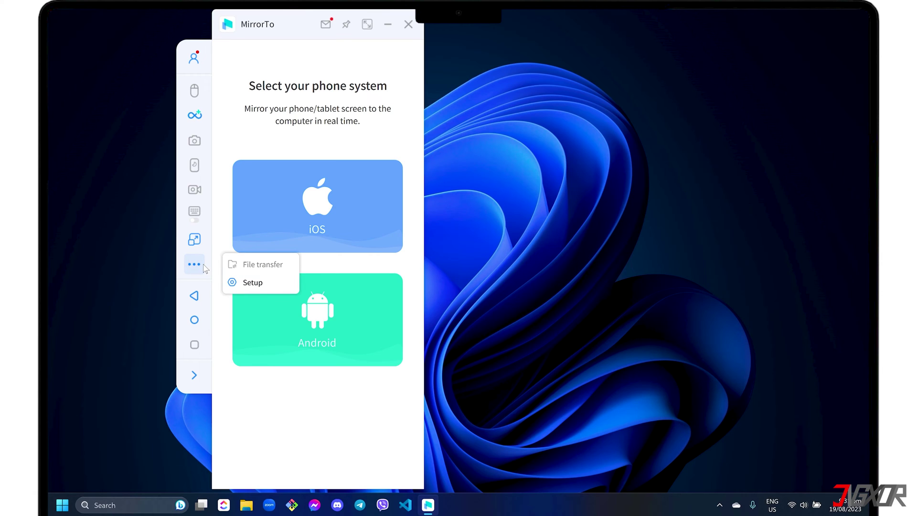
pyautogui.click(243, 282)
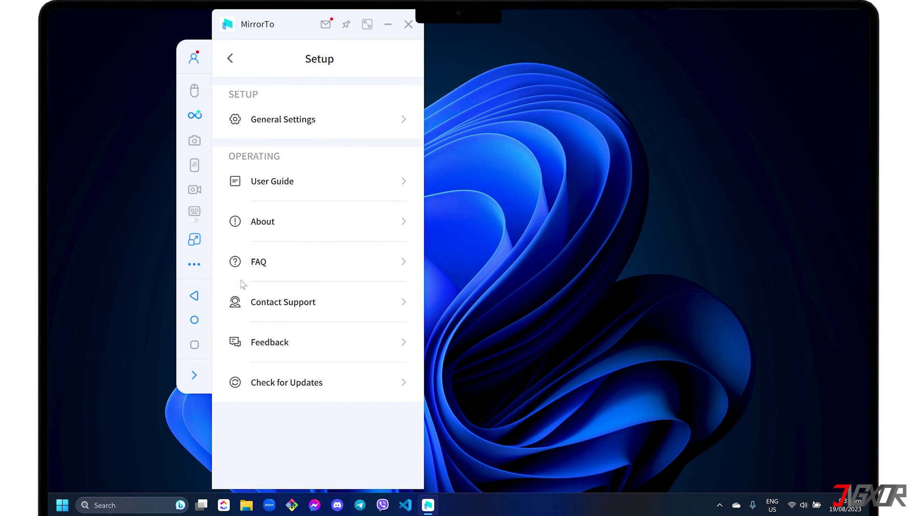
pyautogui.click(306, 122)
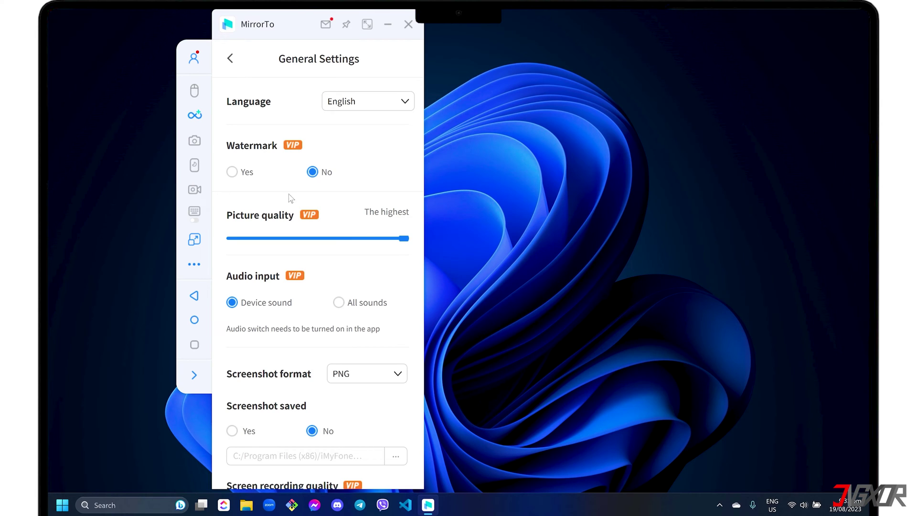
pyautogui.scroll(-5, 304, 283)
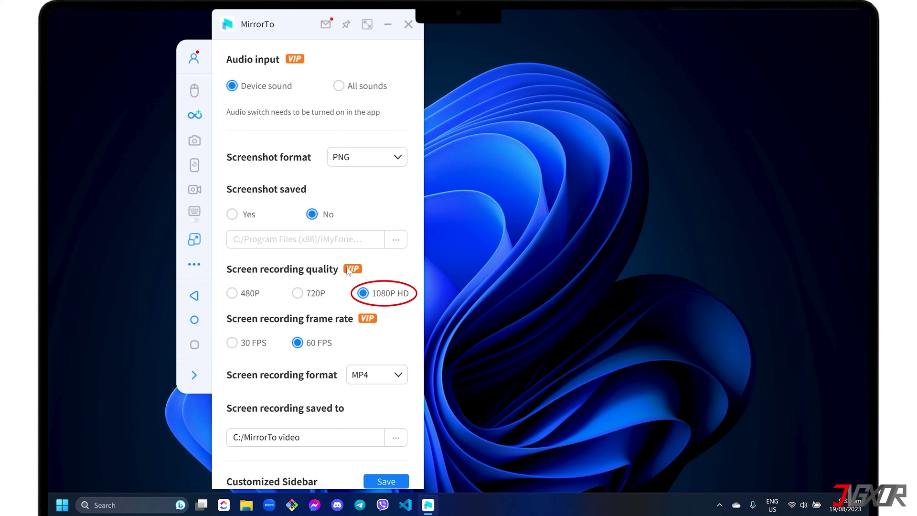
pyautogui.click(374, 375)
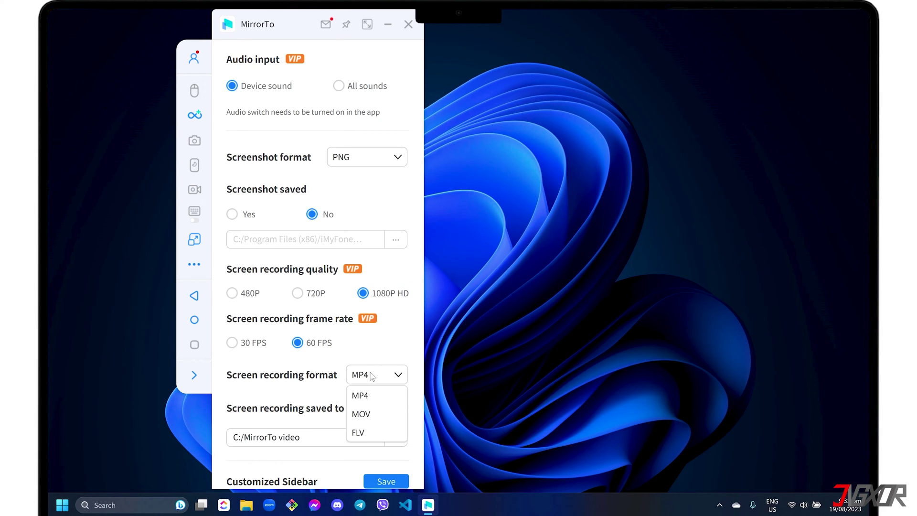
pyautogui.click(371, 403)
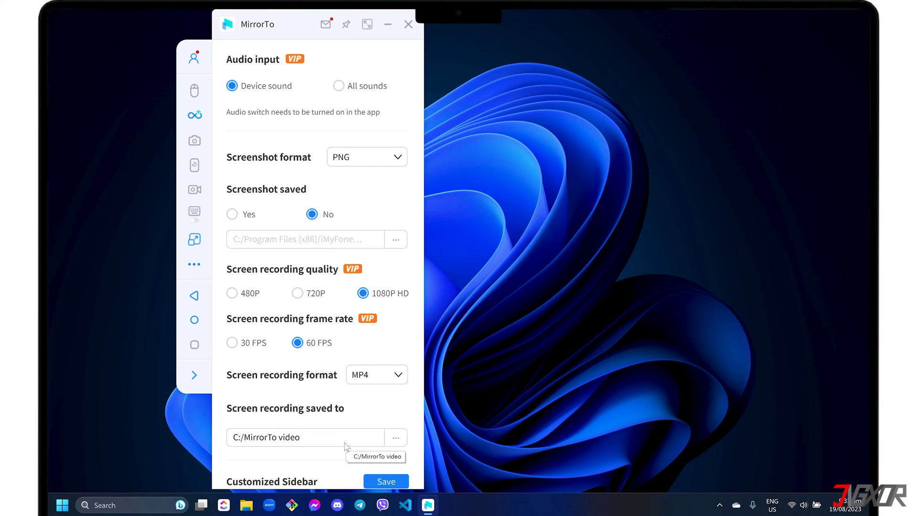
pyautogui.click(195, 296)
pyautogui.click(195, 297)
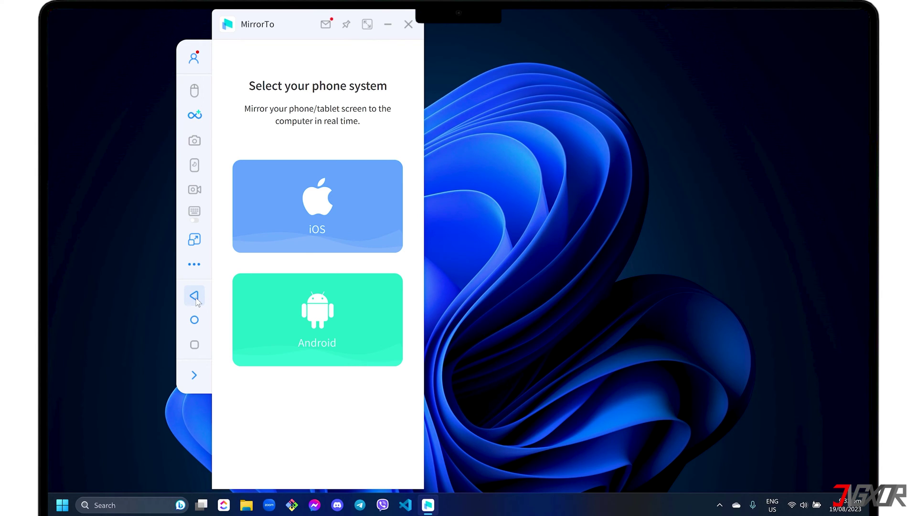
# Choose iOS Wi-Fi mirroring, verify the PC's Wi-Fi network, and allow MirrorTo through the firewall.
pyautogui.click(308, 220)
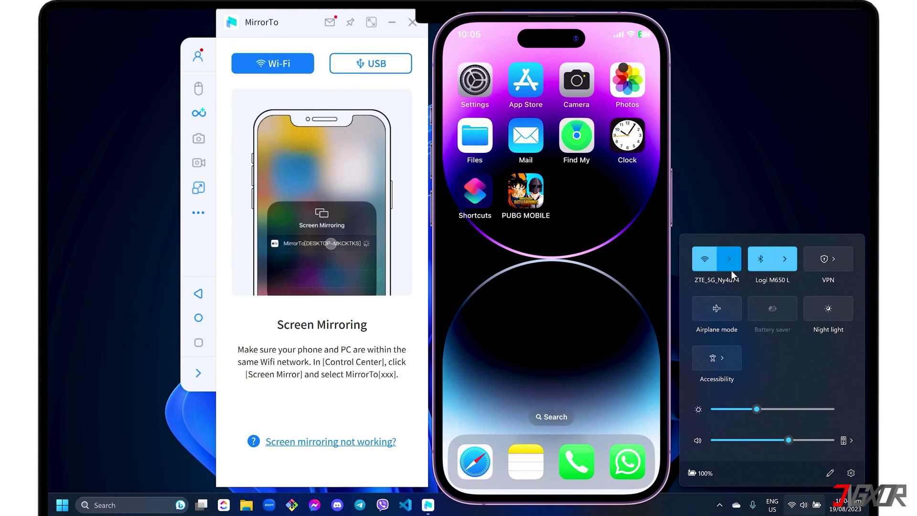
pyautogui.click(731, 268)
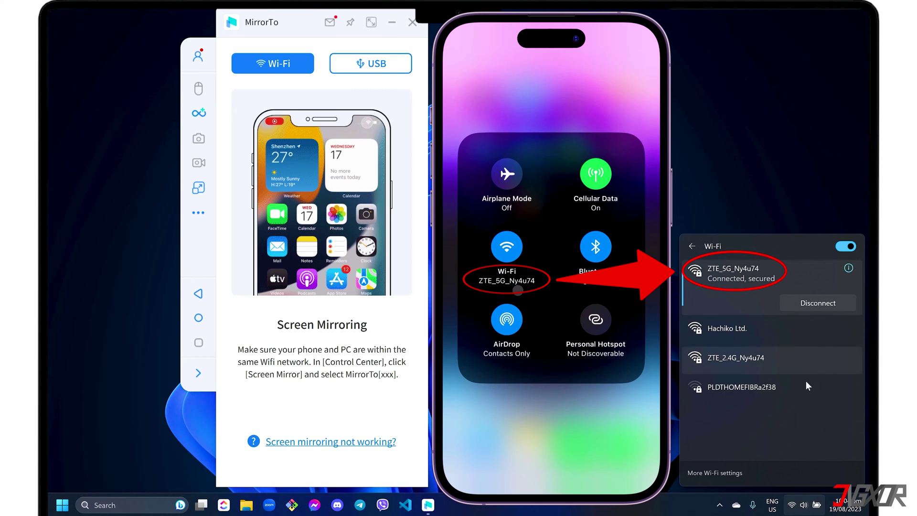
pyautogui.click(791, 505)
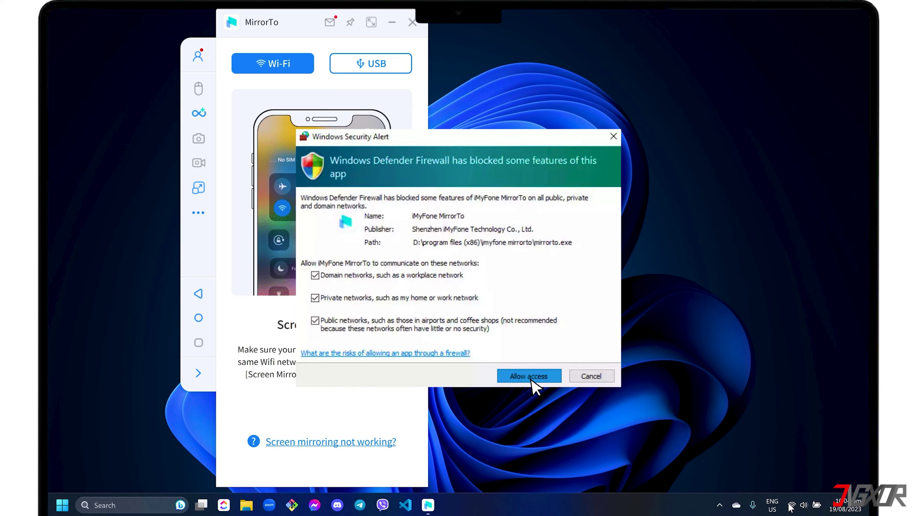
pyautogui.click(530, 377)
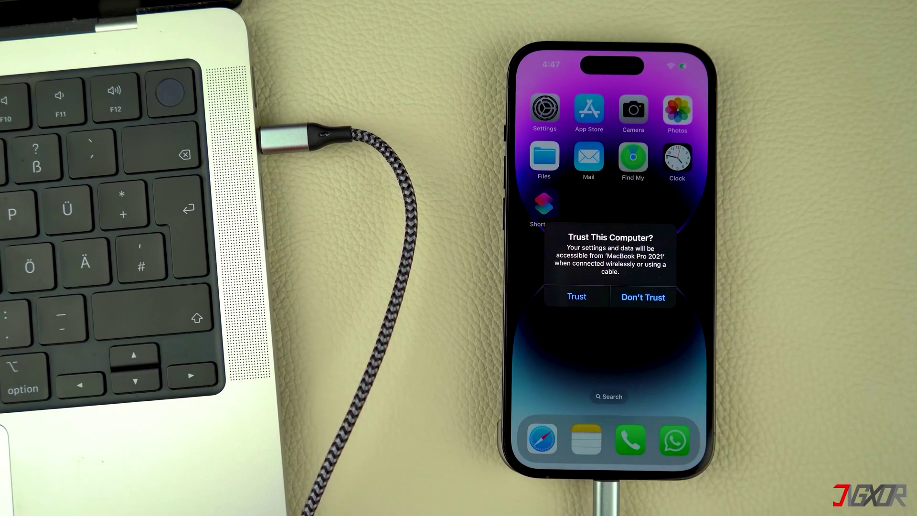
# Trust the computer on the USB-connected iPhone and enter its passcode.
pyautogui.click(579, 295)
pyautogui.click(610, 351)
pyautogui.click(609, 351)
pyautogui.click(609, 352)
pyautogui.click(610, 351)
pyautogui.click(610, 352)
pyautogui.click(609, 351)
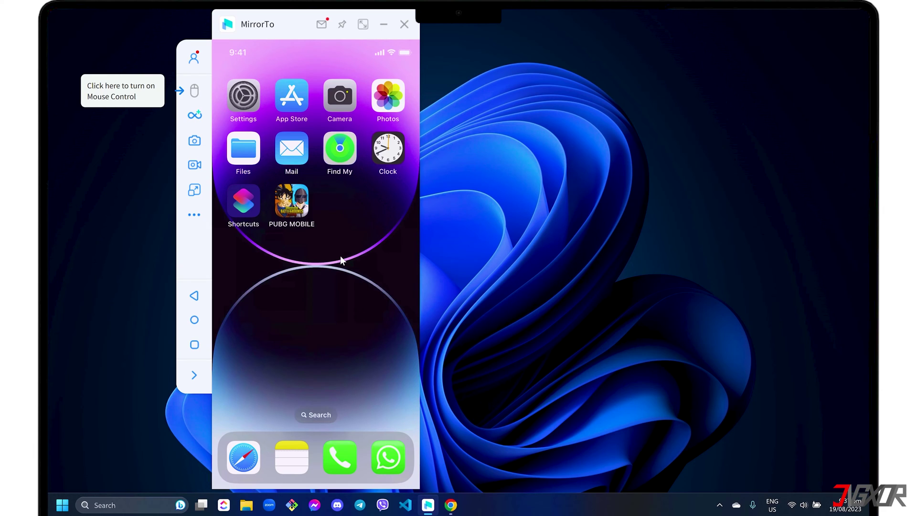
# Pin the mirror window always on top, test it over Chrome, then toggle full screen on and off.
pyautogui.click(342, 28)
pyautogui.click(450, 505)
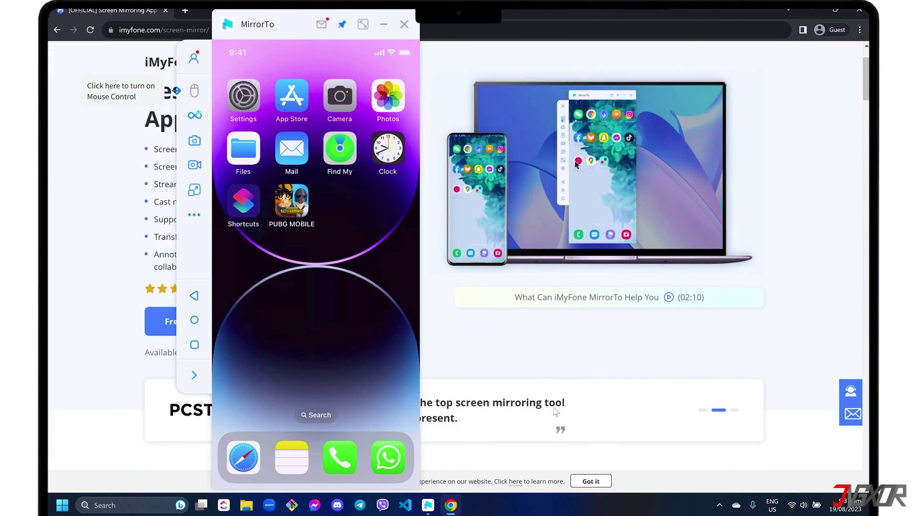
pyautogui.scroll(-5, 556, 412)
pyautogui.press('super+d')
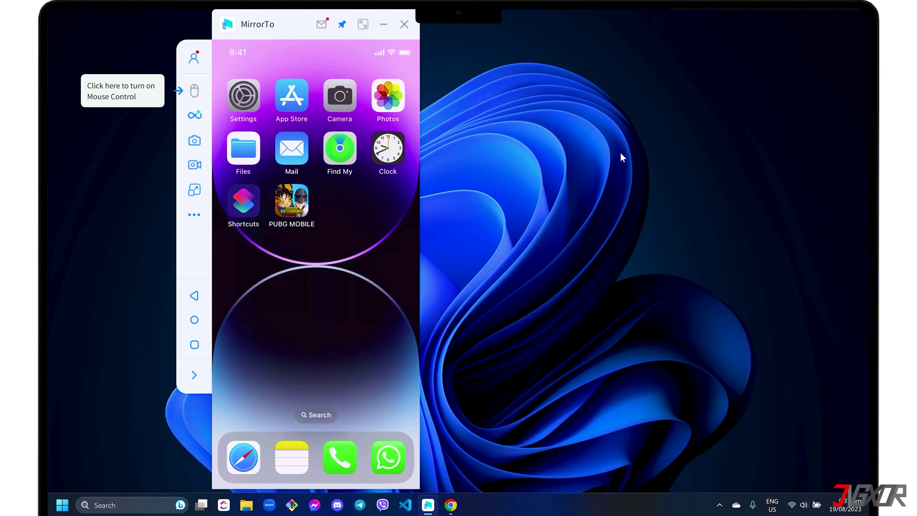
pyautogui.click(363, 25)
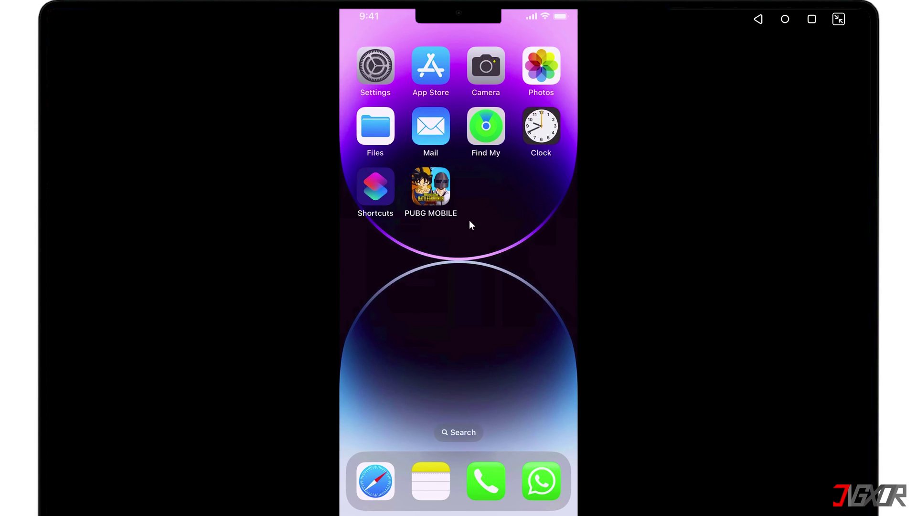
pyautogui.click(839, 19)
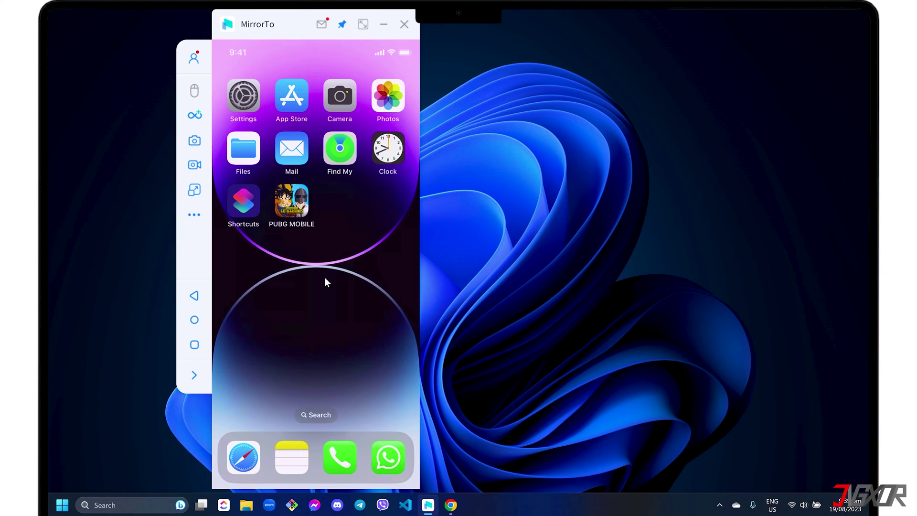
# Record a short clip of the mirrored iPhone screen, stop it, and open the recording's folder.
pyautogui.click(195, 165)
pyautogui.click(193, 163)
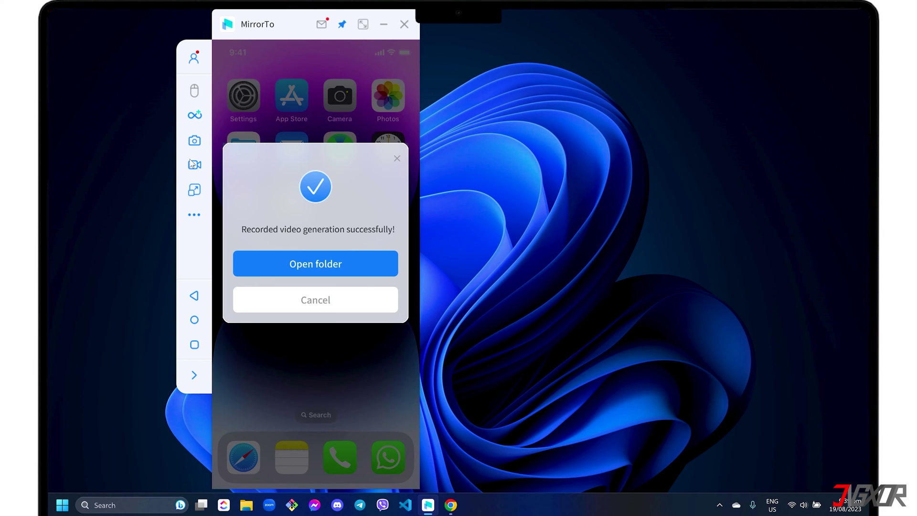
pyautogui.click(313, 265)
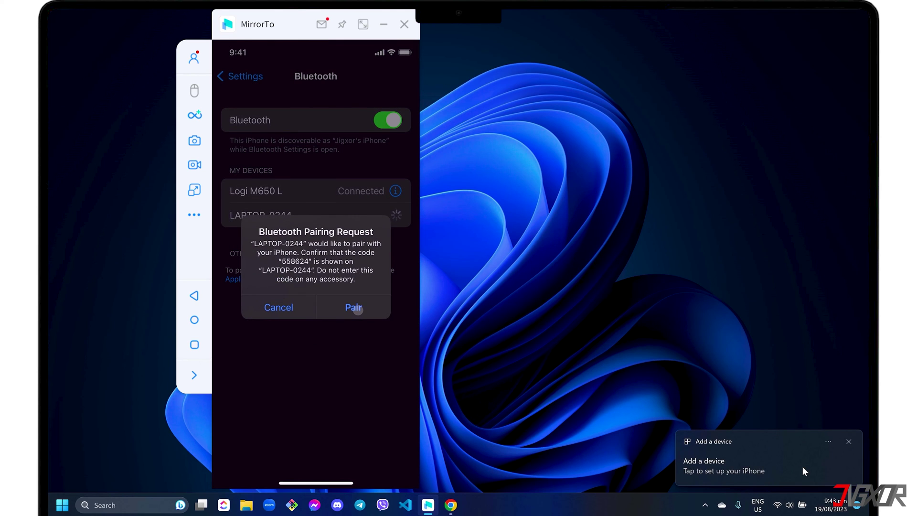
# Confirm the iPhone's Bluetooth pairing PIN, dismiss the success message, and close Settings.
pyautogui.click(803, 467)
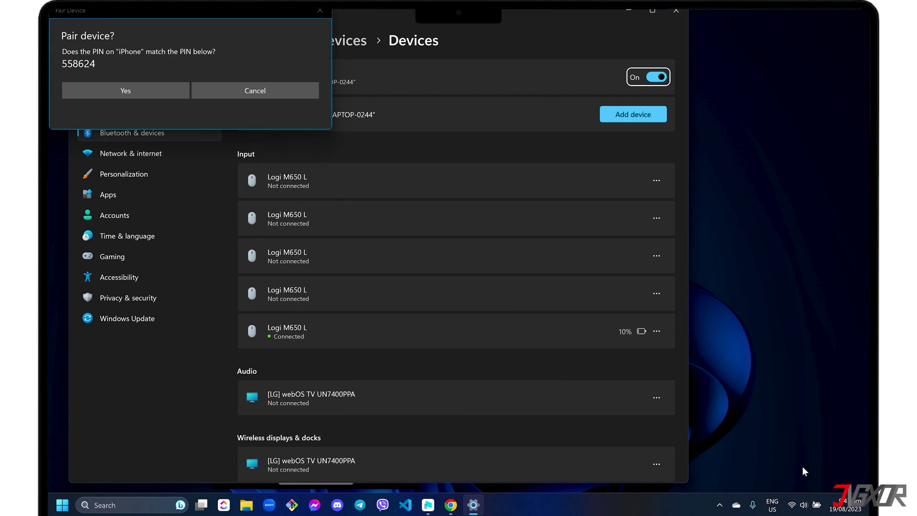
pyautogui.click(123, 90)
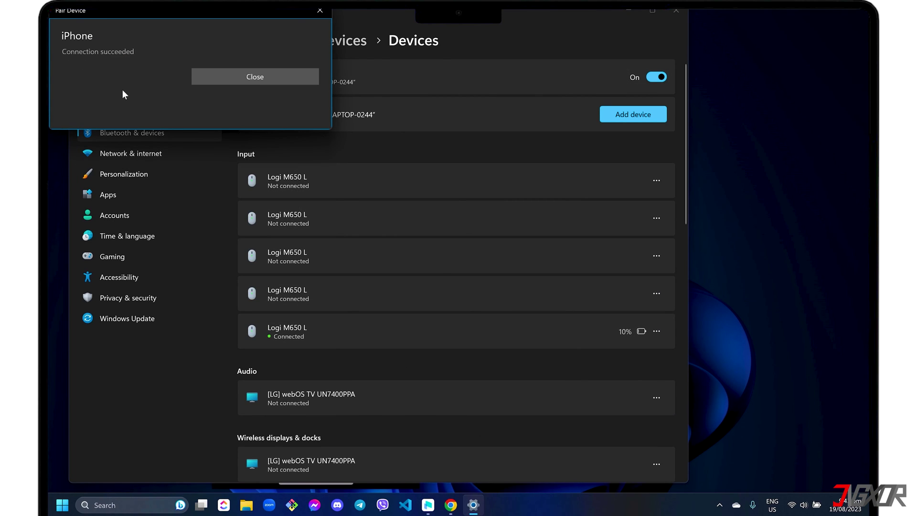
pyautogui.click(206, 80)
pyautogui.click(676, 11)
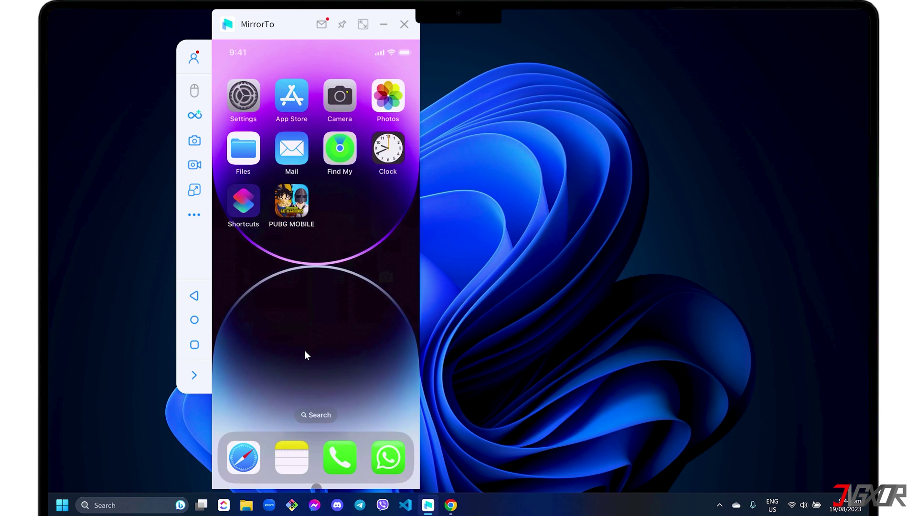
# Enable mouse control, then in Notes change 'milk' to 'cream' and add a new item 'Butter'.
pyautogui.click(194, 92)
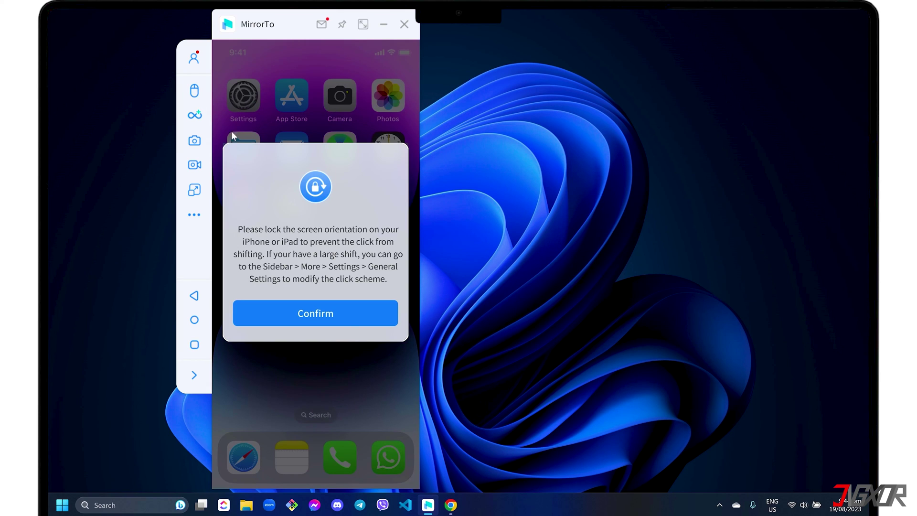
pyautogui.click(332, 314)
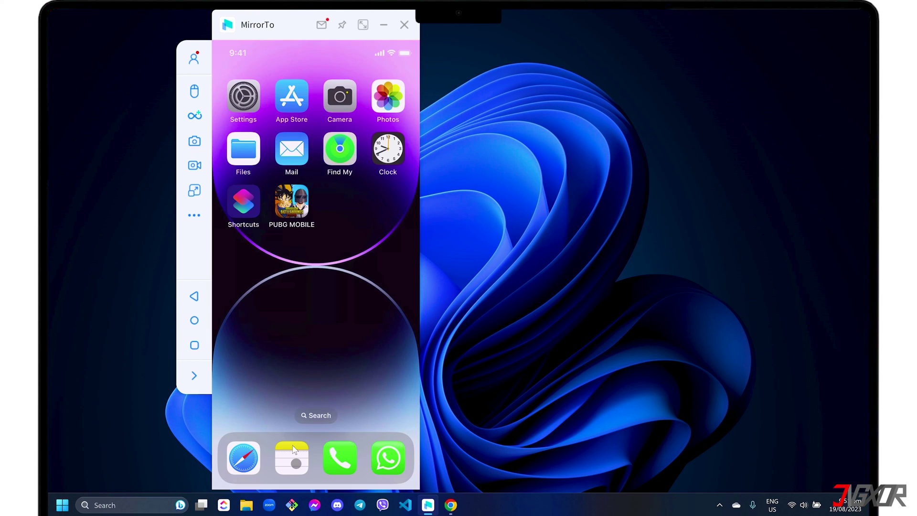
pyautogui.click(293, 447)
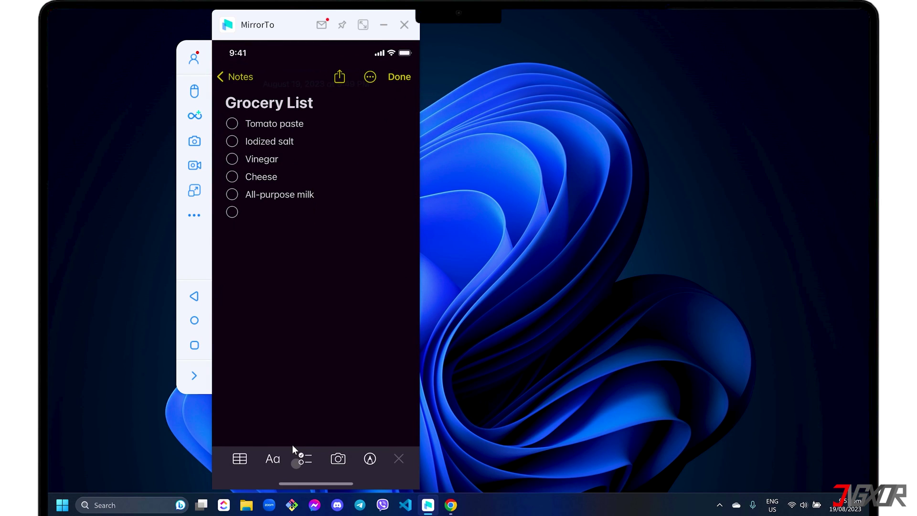
pyautogui.doubleClick(303, 194)
pyautogui.write('cred')
pyautogui.write('m')
pyautogui.press('Down')
pyautogui.write('Butter')
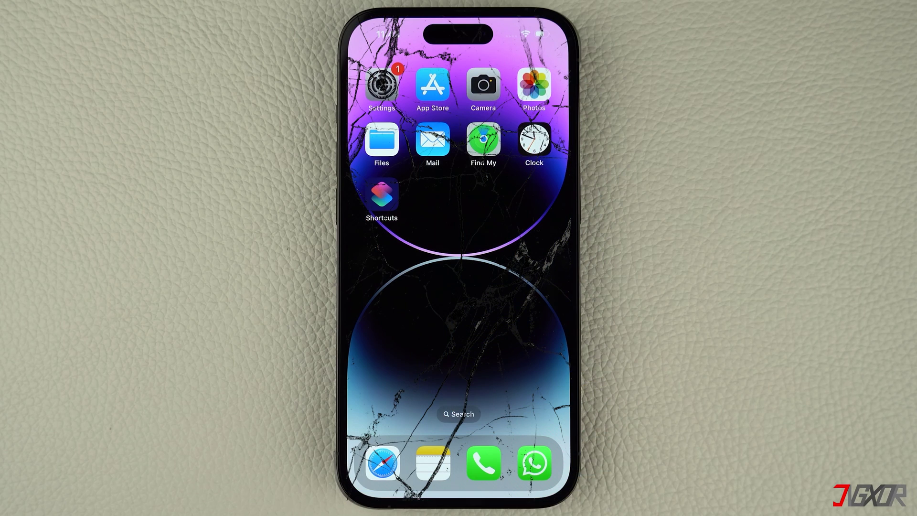